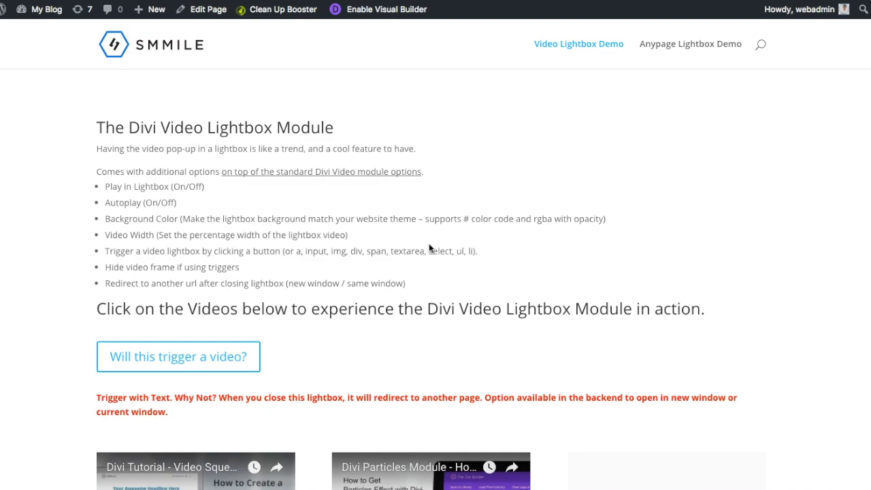
# Insert a Video Lightbox module into the page column from the back-end Divi editor
pyautogui.click(214, 18)
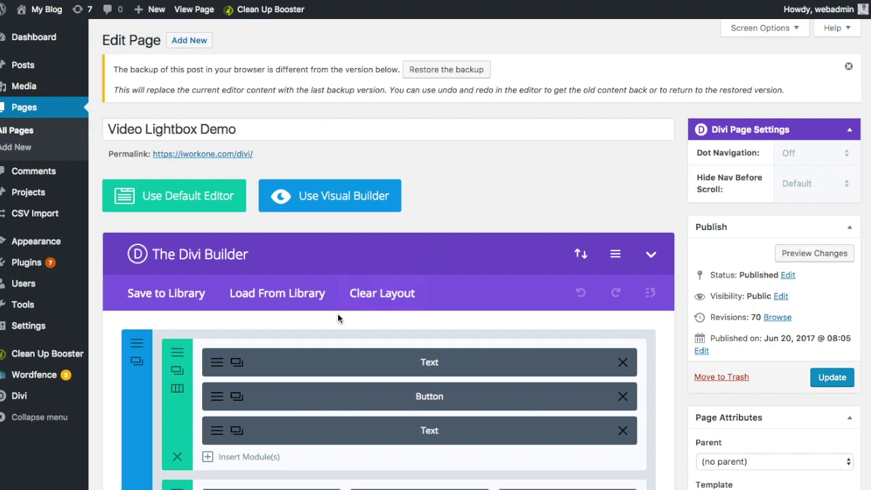
pyautogui.click(275, 457)
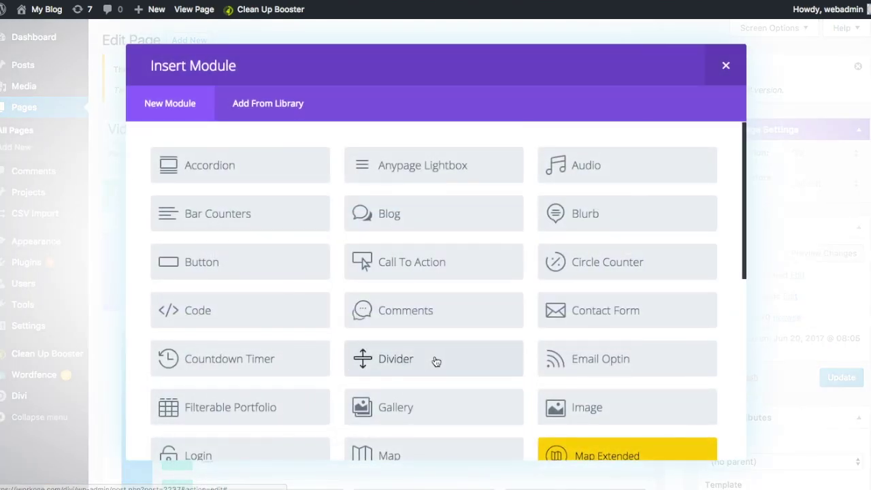
pyautogui.scroll(-5, 433, 360)
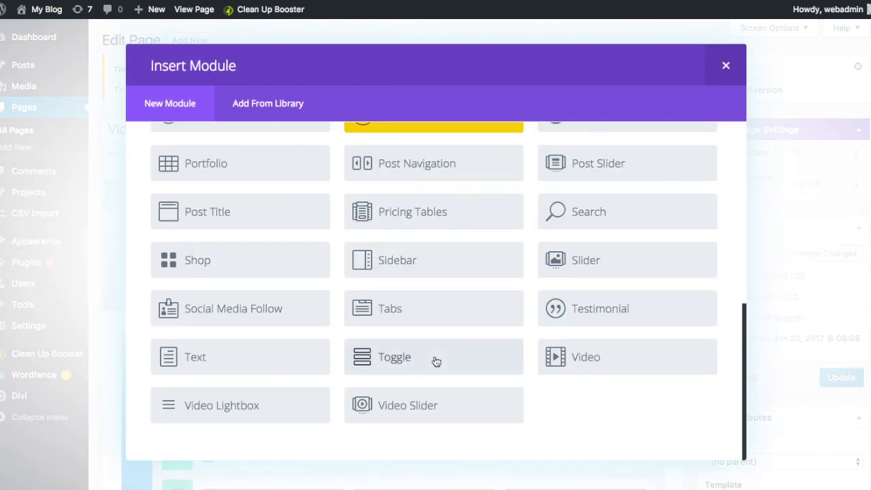
pyautogui.click(273, 413)
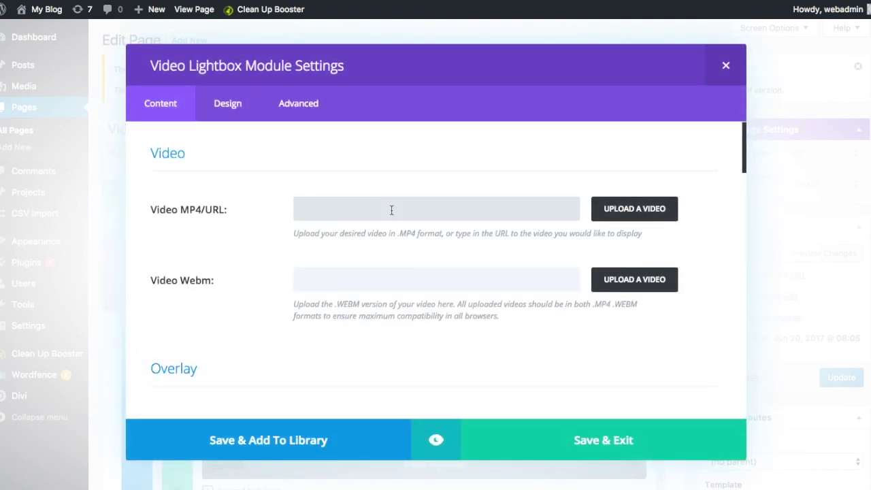
# Paste the YouTube link as the video source and enable View in Lightbox
pyautogui.write('https://www.youtube.com/watch?v=aVMaGEkM5v8')
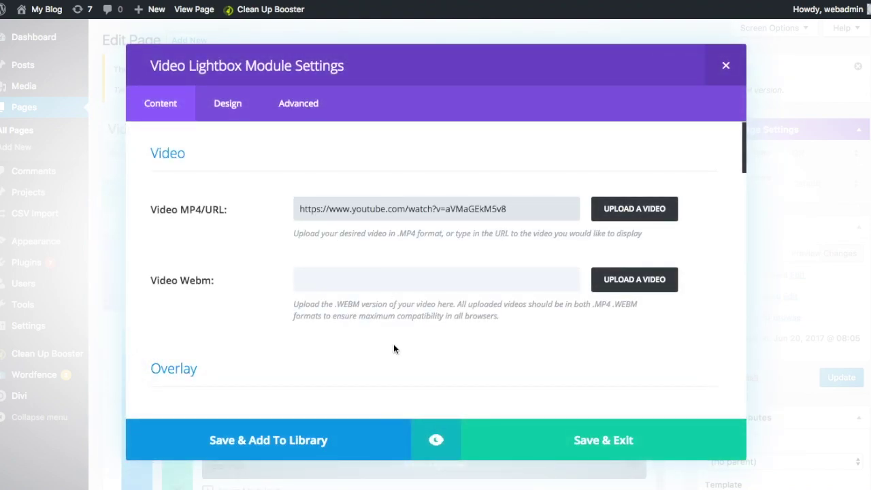
pyautogui.scroll(-2, 393, 351)
pyautogui.scroll(-1, 391, 353)
pyautogui.scroll(-1, 392, 356)
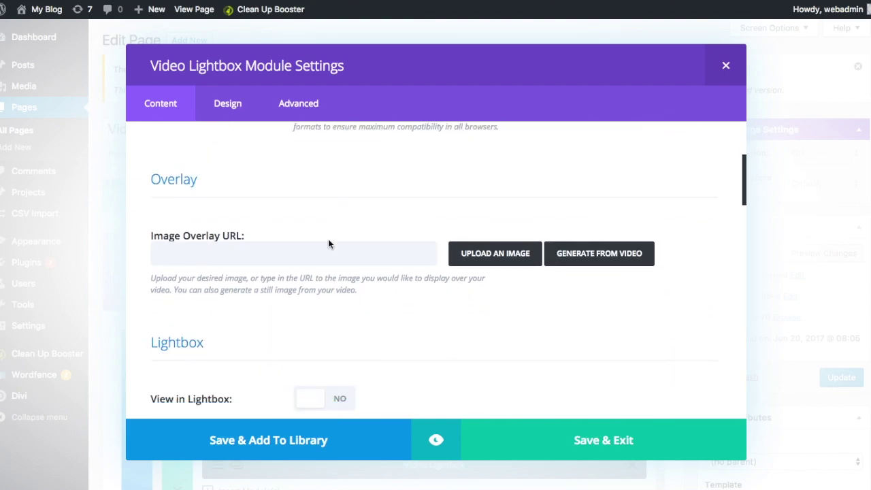
pyautogui.scroll(-3, 406, 324)
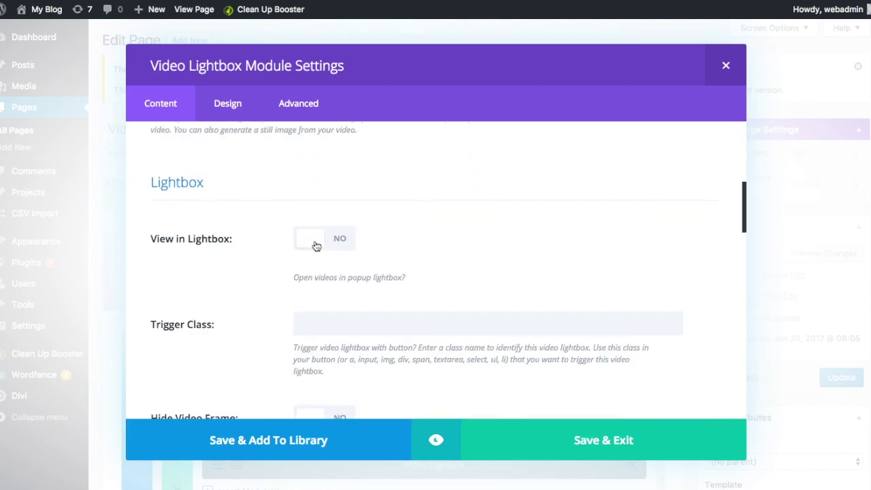
pyautogui.click(315, 245)
pyautogui.scroll(-2, 449, 231)
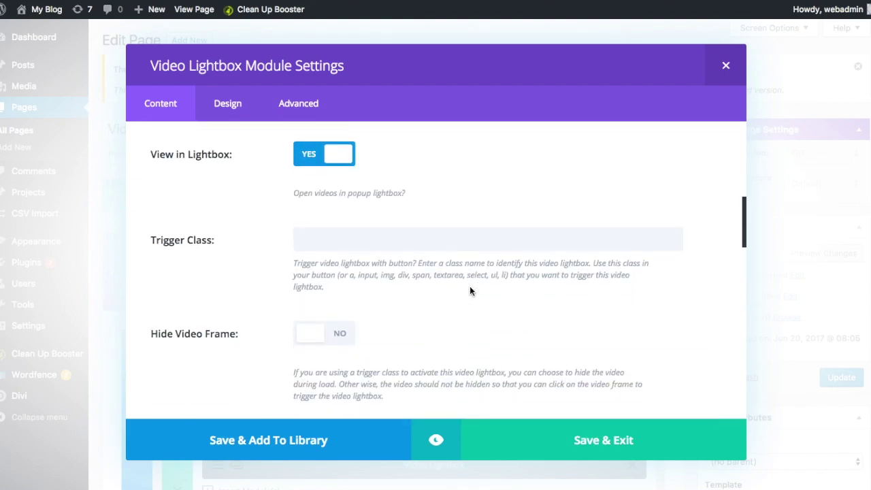
# Enter triggerclassabc as the Trigger Class and select it for copying
pyautogui.click(445, 234)
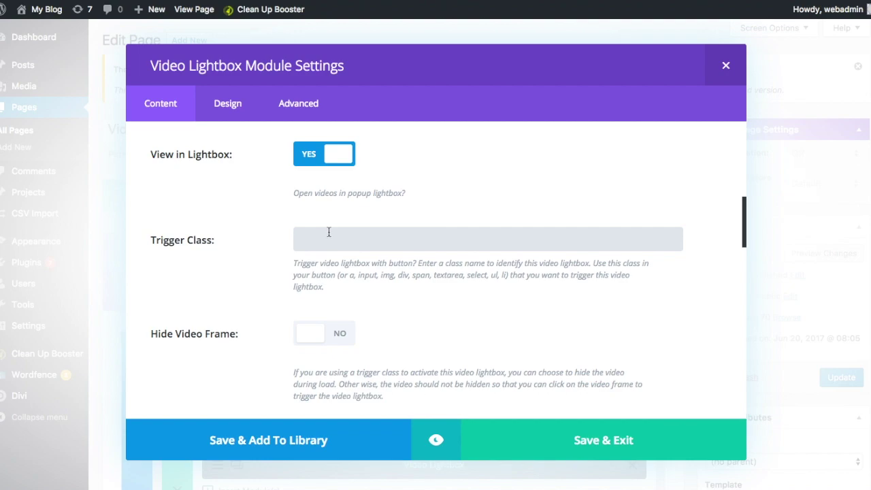
pyautogui.write('triggerclass')
pyautogui.write('abc')
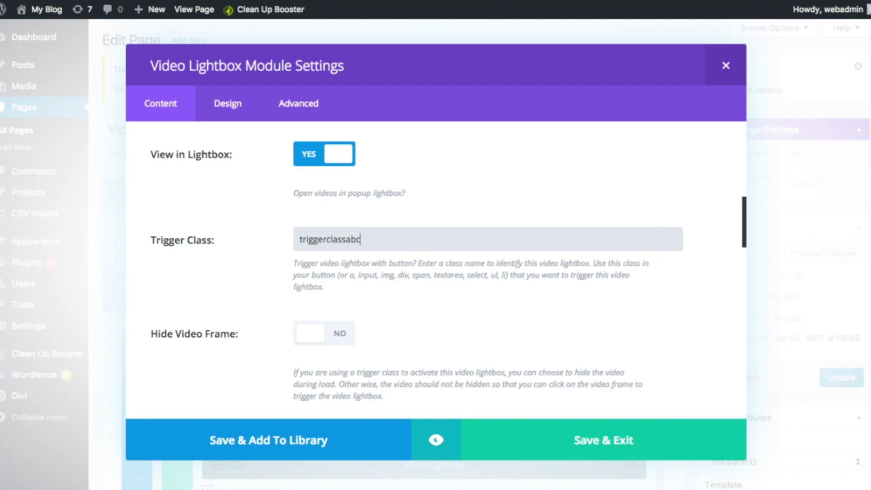
pyautogui.doubleClick(312, 238)
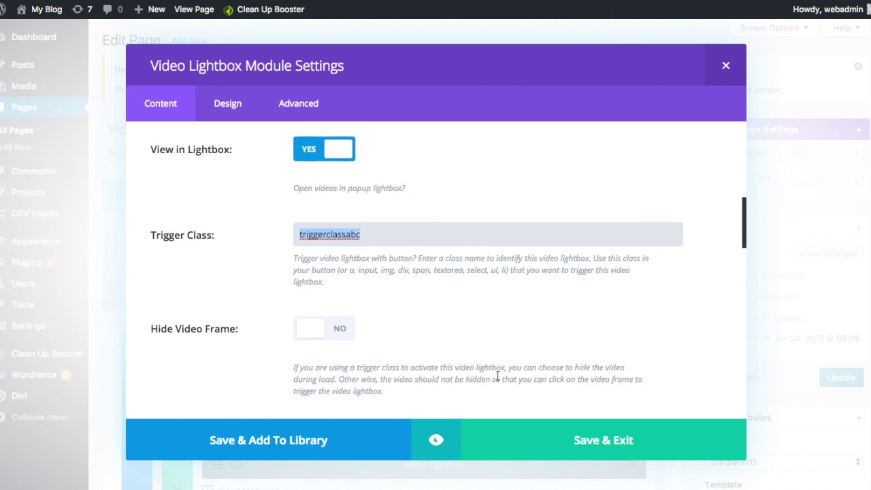
pyautogui.scroll(-2, 497, 375)
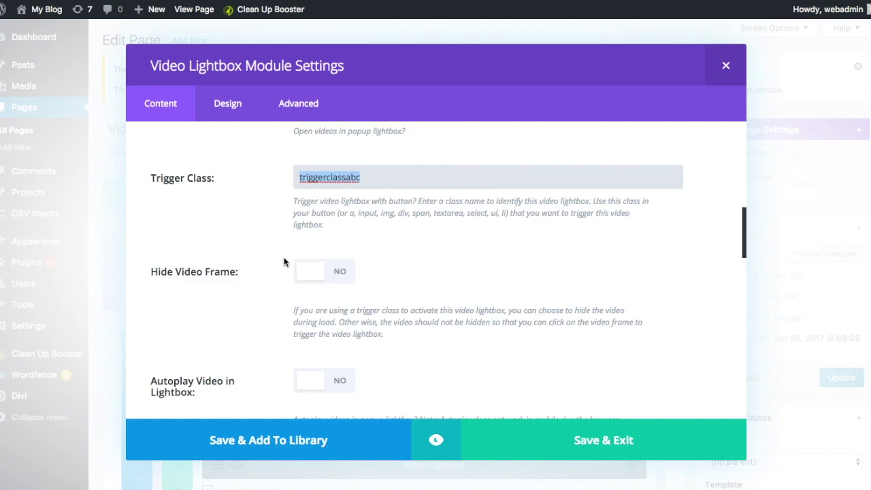
# Turn on Hide Video Frame and Autoplay Video in Lightbox
pyautogui.click(327, 277)
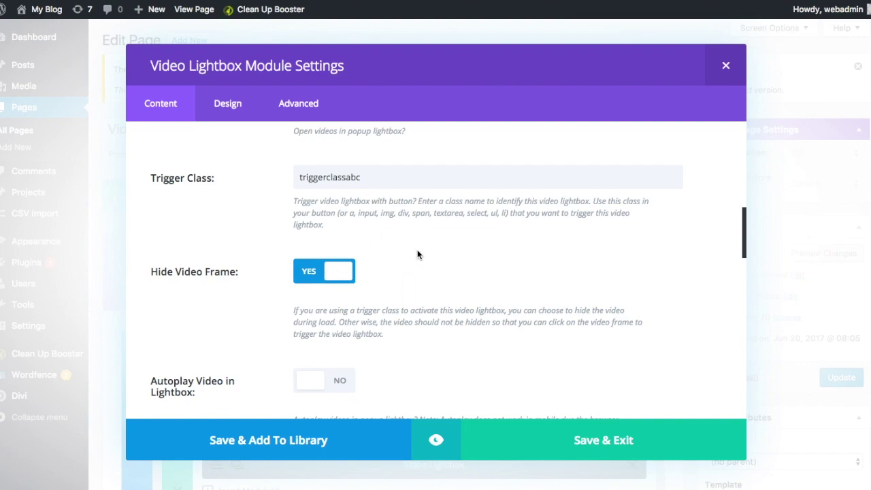
pyautogui.scroll(-2, 417, 254)
pyautogui.scroll(-1, 408, 266)
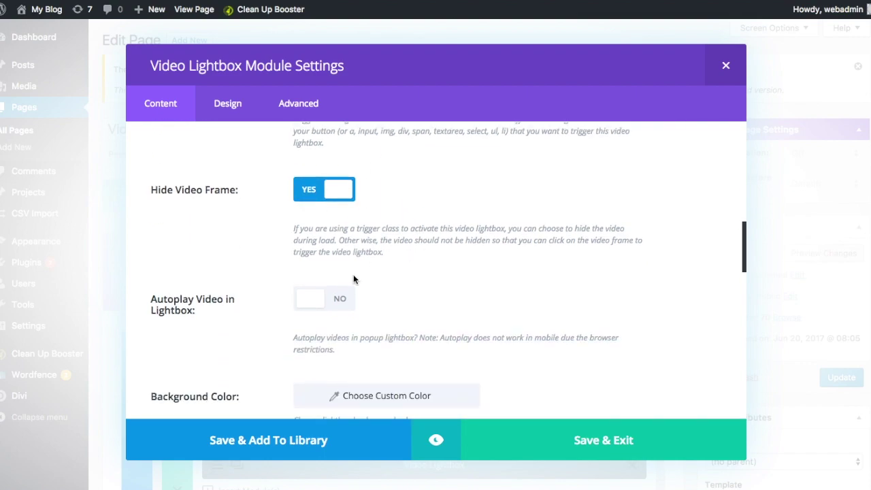
pyautogui.click(324, 308)
pyautogui.scroll(-4, 410, 308)
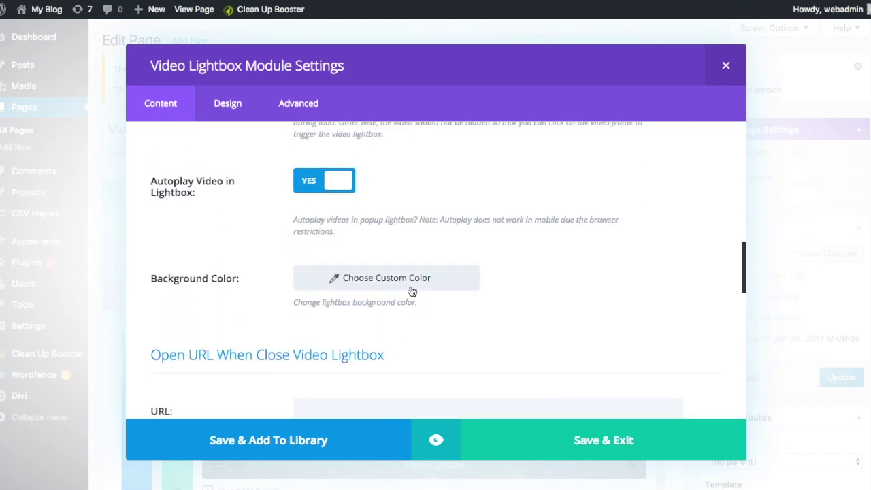
# Set the lightbox background to the custom red colour (#e02b20)
pyautogui.click(412, 291)
pyautogui.scroll(-5, 442, 320)
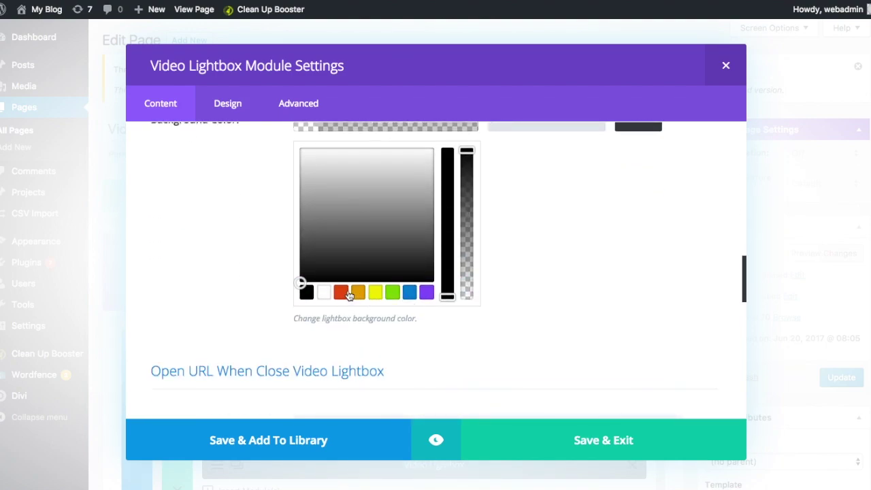
pyautogui.click(346, 294)
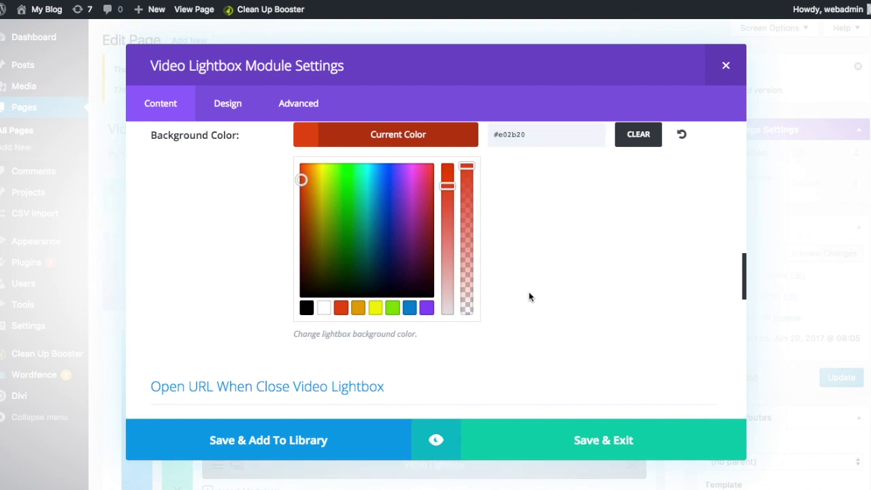
pyautogui.scroll(-2, 529, 292)
pyautogui.scroll(-3, 529, 297)
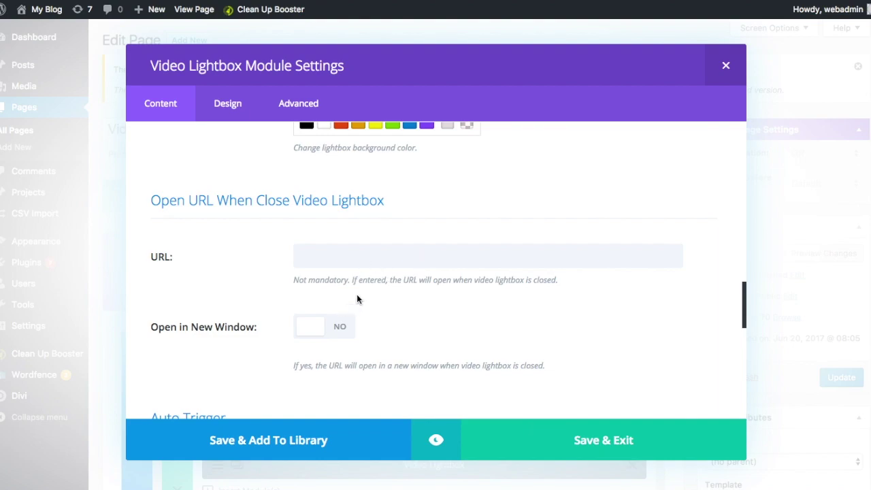
pyautogui.scroll(-1, 395, 295)
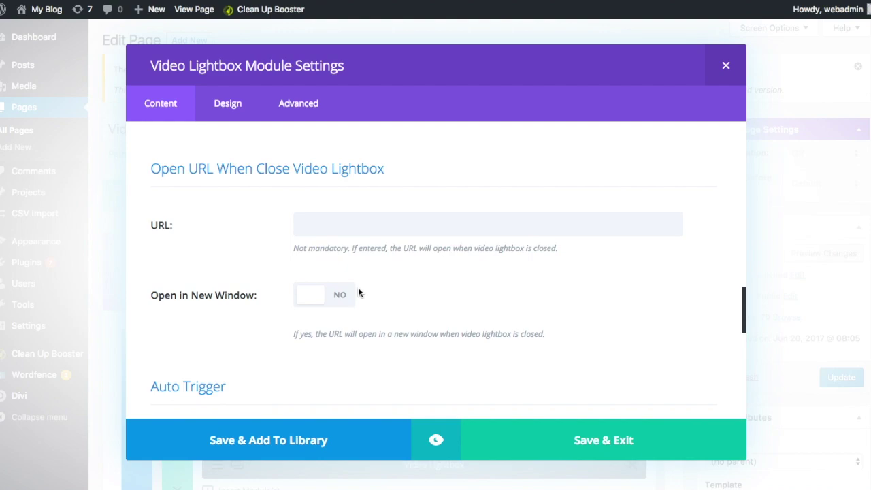
# Set the lightbox Video Width to 80%
pyautogui.scroll(-1, 359, 293)
pyautogui.scroll(-2, 359, 293)
pyautogui.scroll(-1, 359, 293)
pyautogui.scroll(-5, 359, 292)
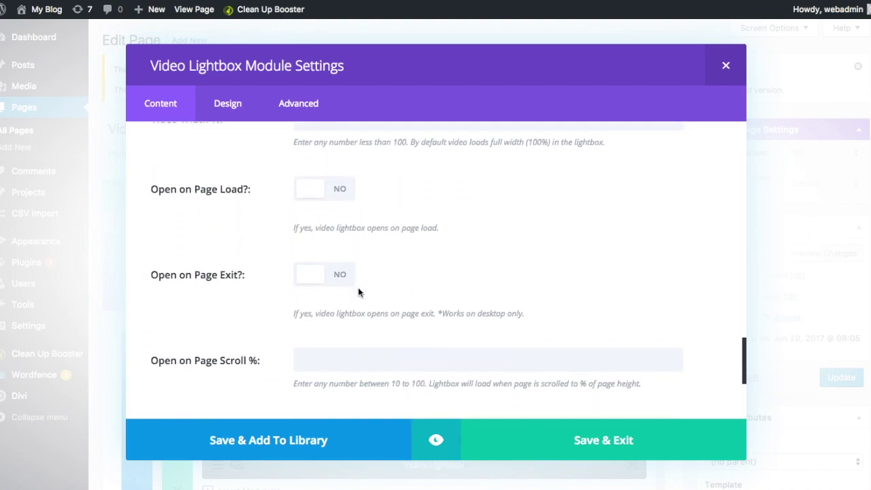
pyautogui.scroll(2, 358, 289)
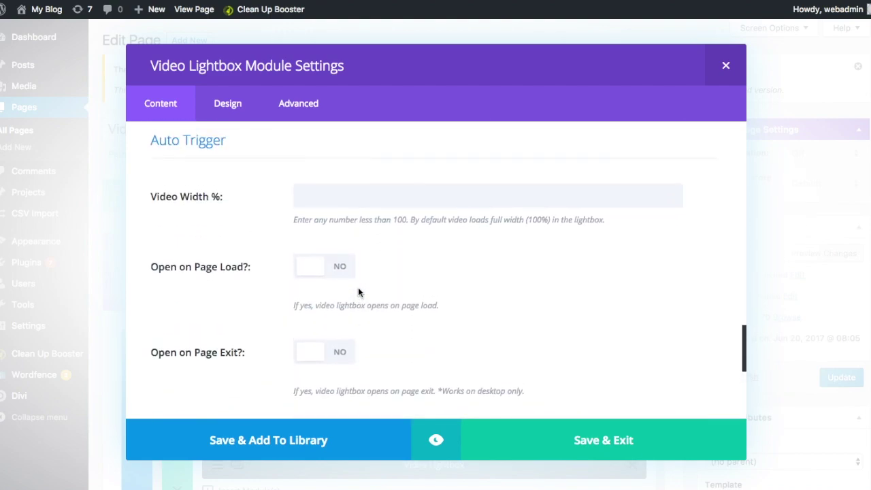
pyautogui.click(362, 199)
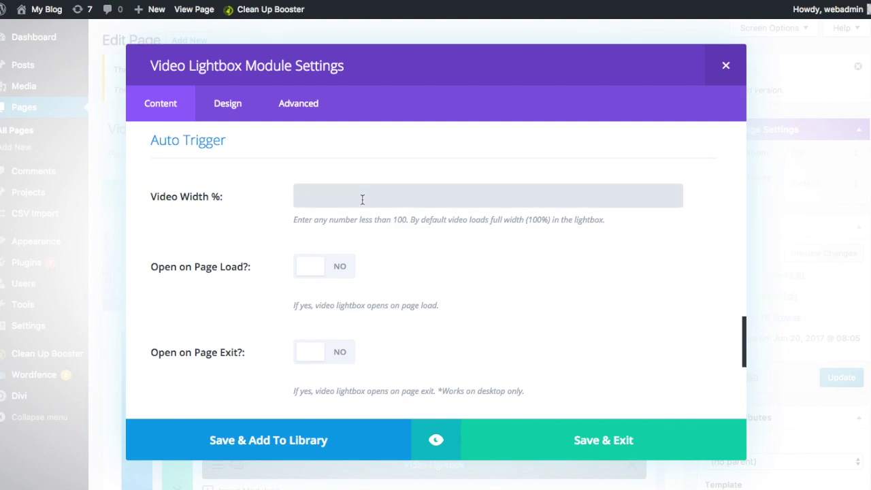
pyautogui.write('80')
# Copy the triggerclassabc trigger class and save the Video Lightbox module
pyautogui.scroll(-2, 420, 288)
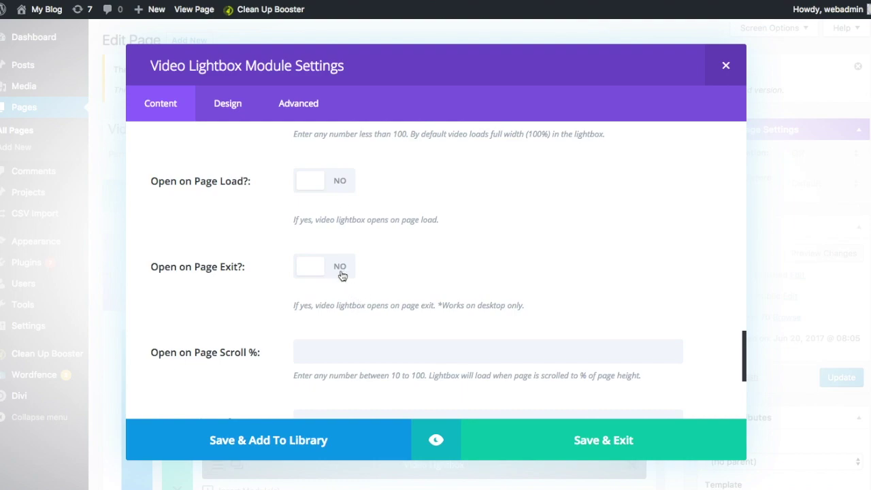
pyautogui.scroll(-3, 342, 276)
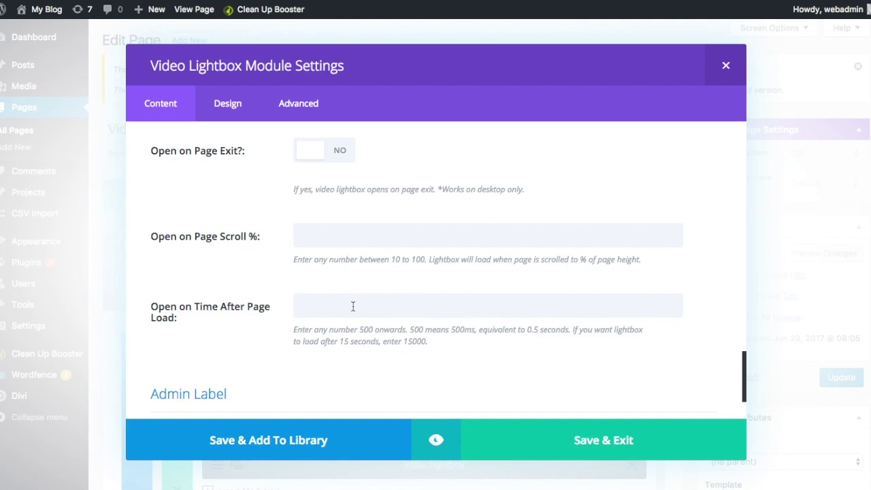
pyautogui.scroll(-2, 353, 307)
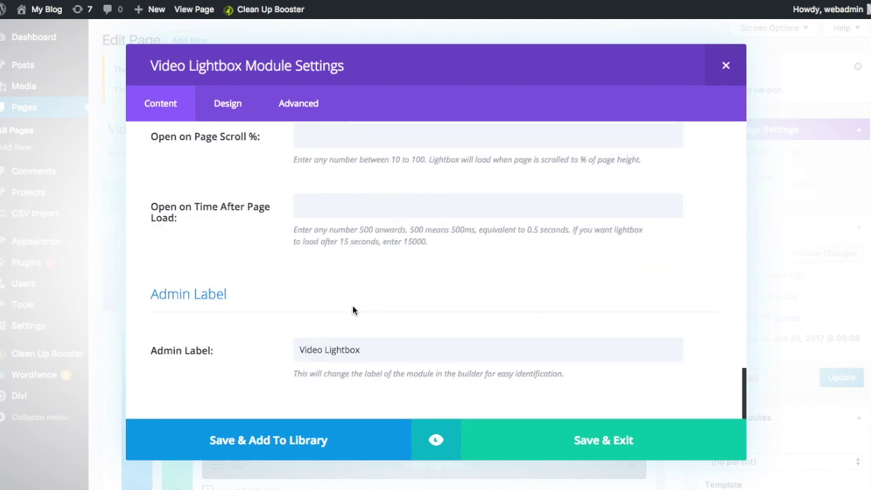
pyautogui.scroll(10, 353, 308)
pyautogui.scroll(2, 353, 307)
pyautogui.scroll(5, 353, 308)
pyautogui.scroll(-1, 353, 310)
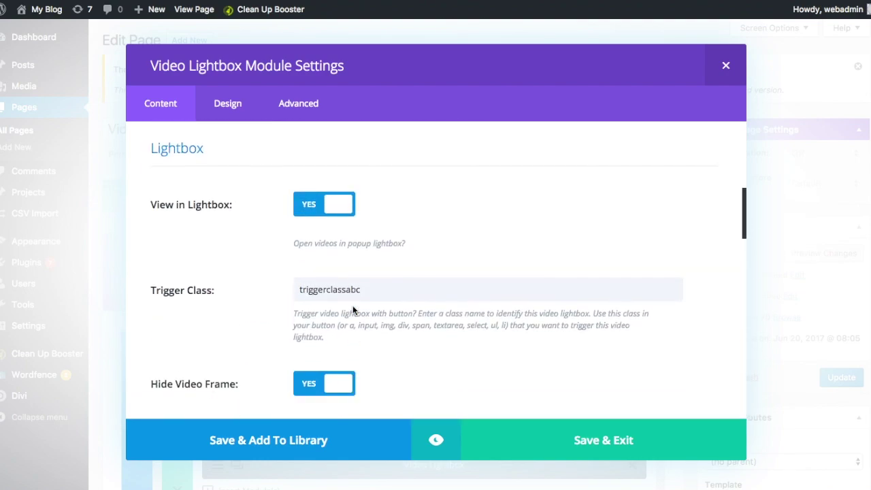
pyautogui.doubleClick(330, 289)
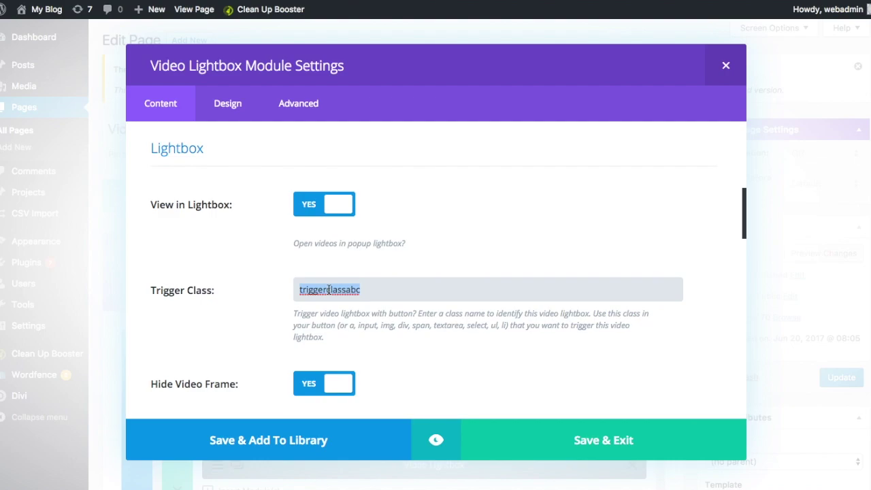
pyautogui.click(584, 456)
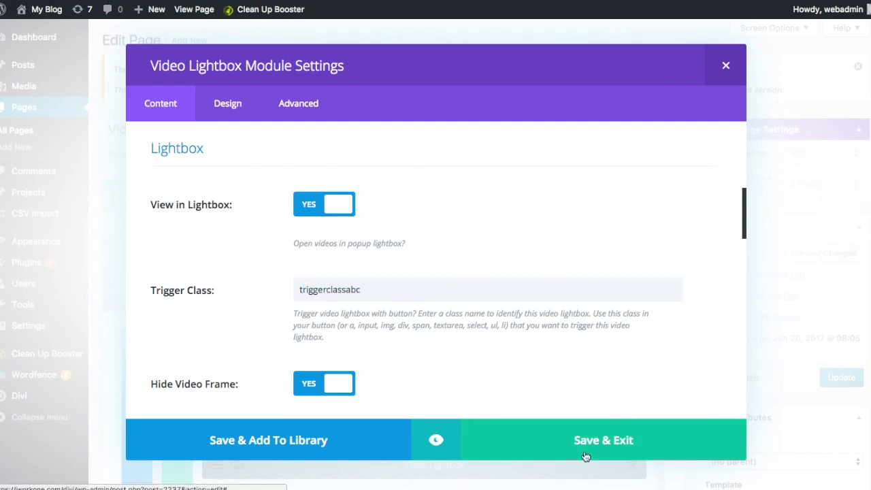
pyautogui.scroll(-4, 594, 214)
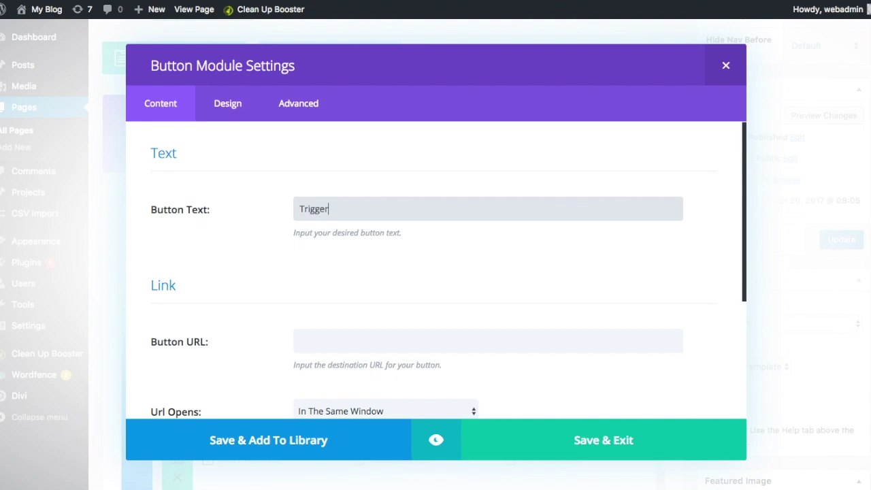
# Label the button 'Trigger the new Video', give it CSS class triggerclassabc, and save
pyautogui.write(' the new Video')
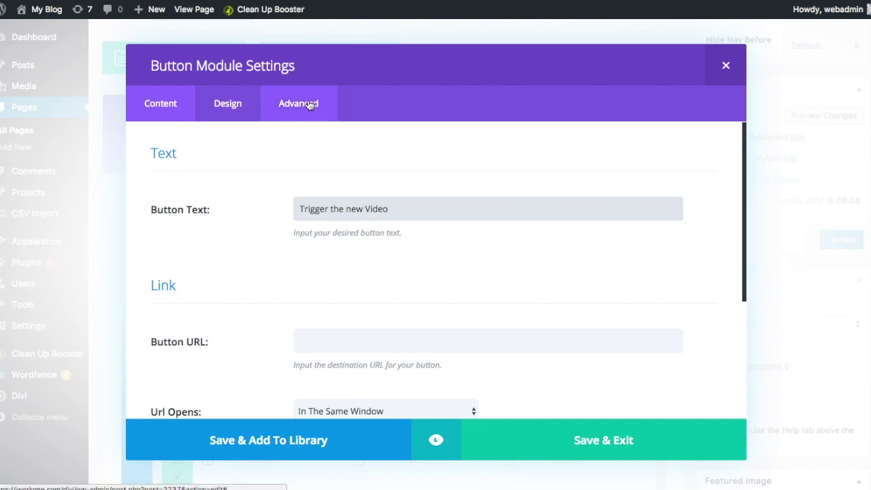
pyautogui.click(309, 111)
pyautogui.click(304, 255)
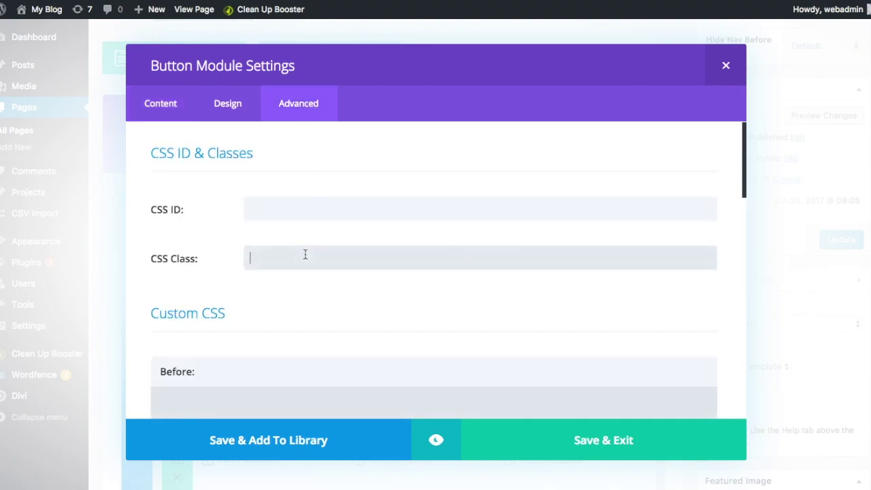
pyautogui.write('triggerclassabc')
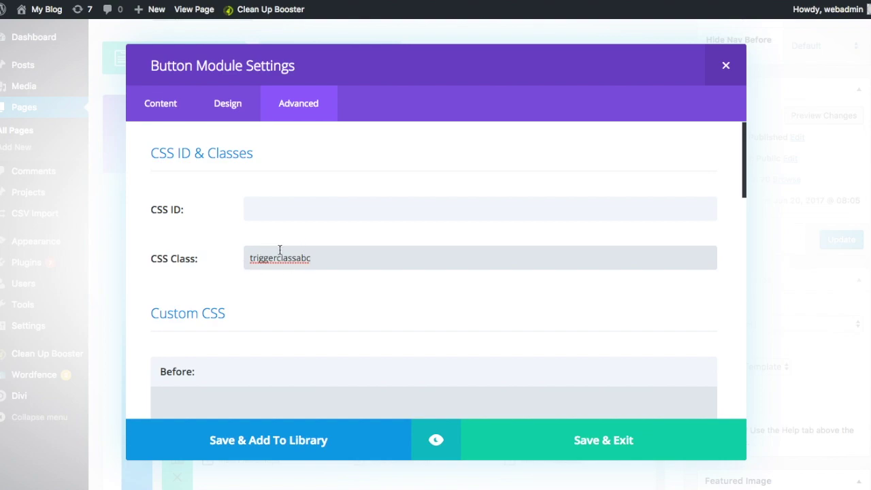
pyautogui.click(559, 437)
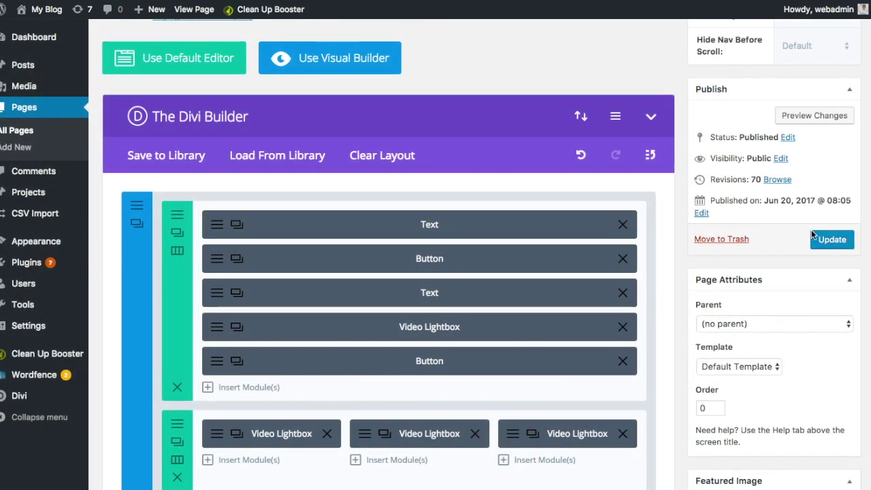
# Update the page to publish the changes and view it live
pyautogui.click(817, 239)
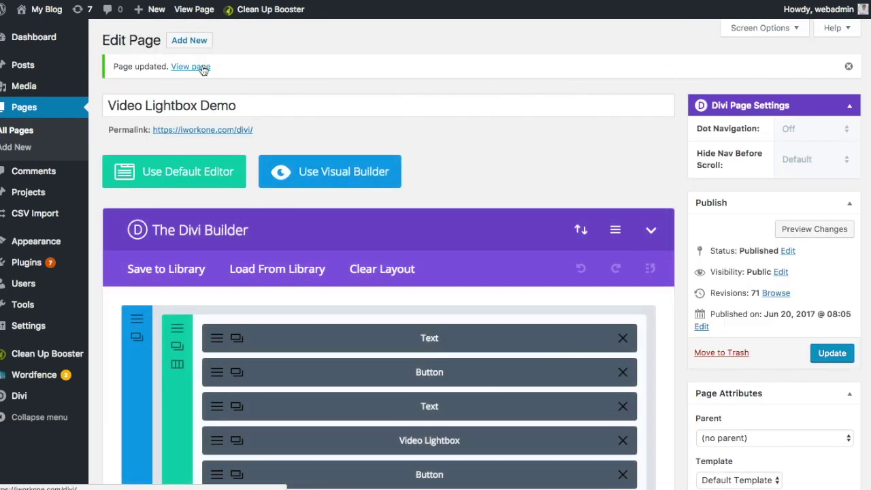
pyautogui.click(203, 71)
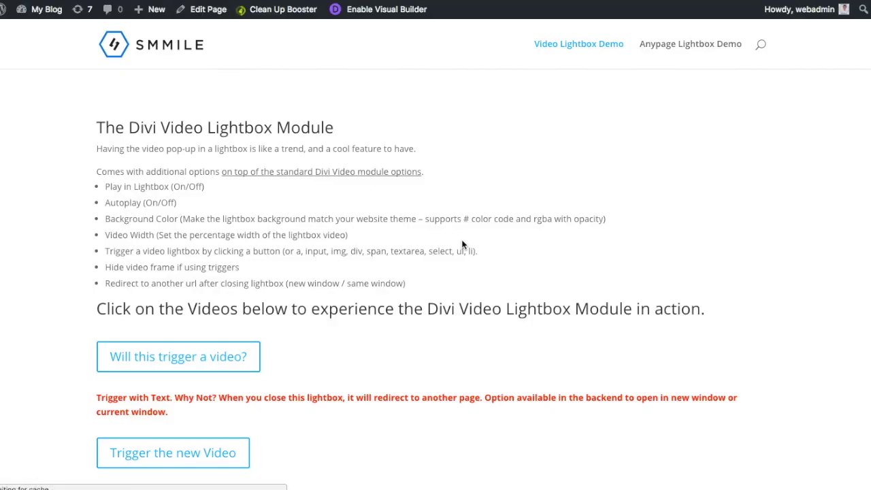
# Pause the video playing in the lightbox on the live page
pyautogui.scroll(-3, 463, 245)
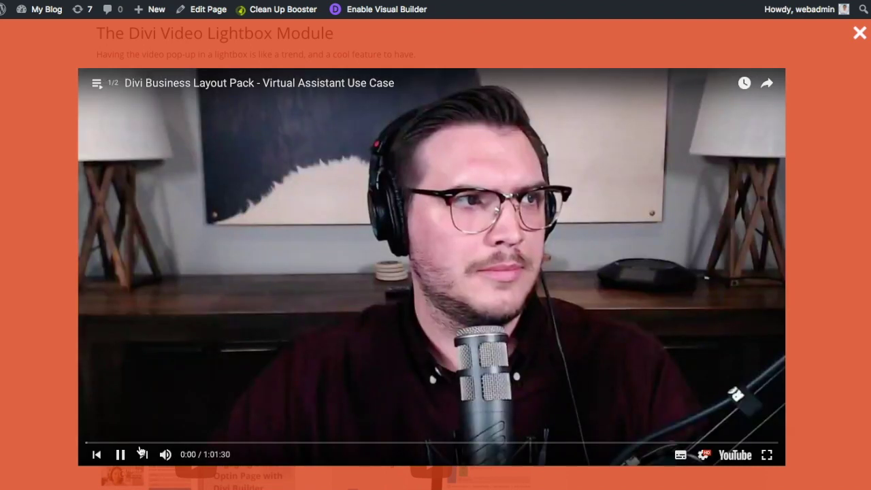
pyautogui.click(121, 455)
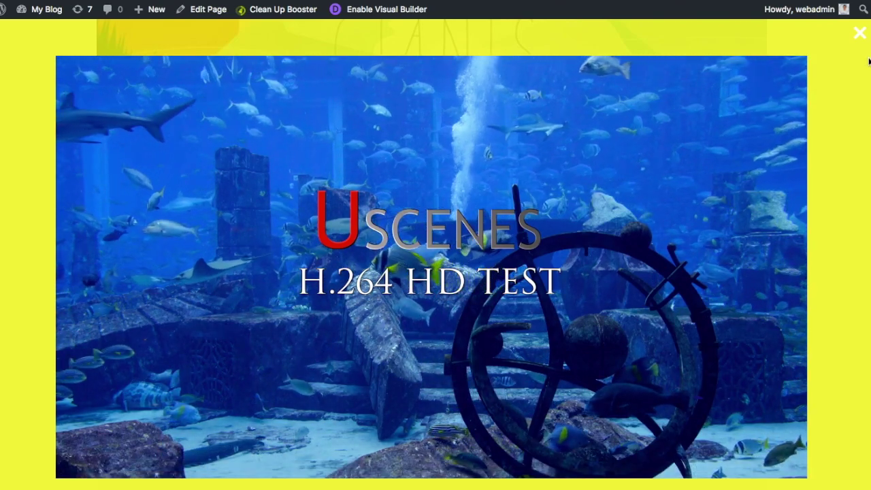
# Close the yellow video lightbox to return to the demo page
pyautogui.click(861, 35)
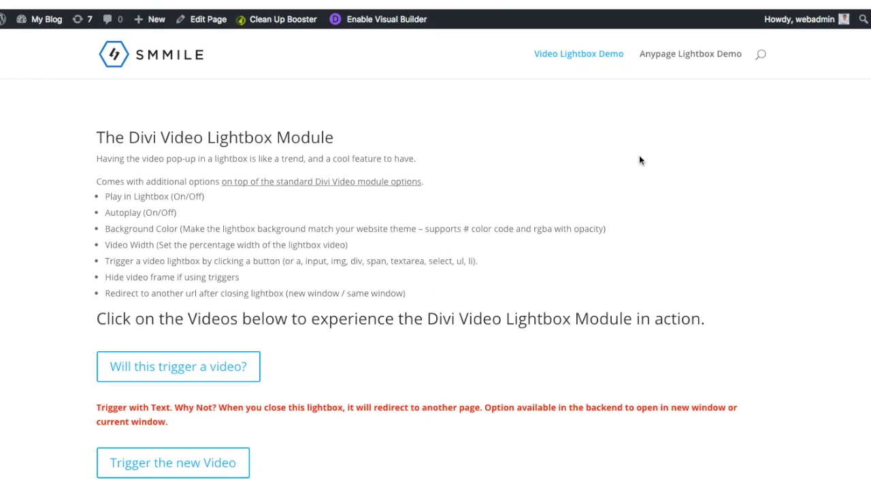